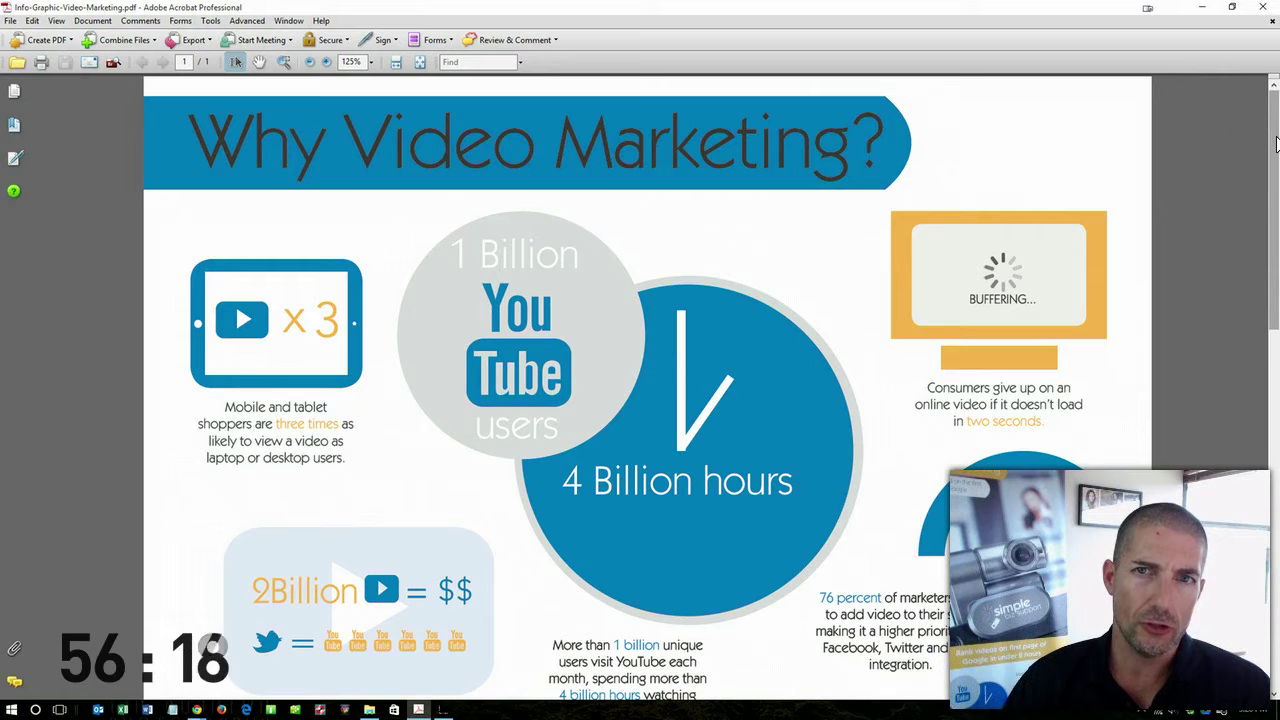
{"action": "scroll", "coordinate": [1276, 143], "scroll_direction": "down", "scroll_amount": 2}
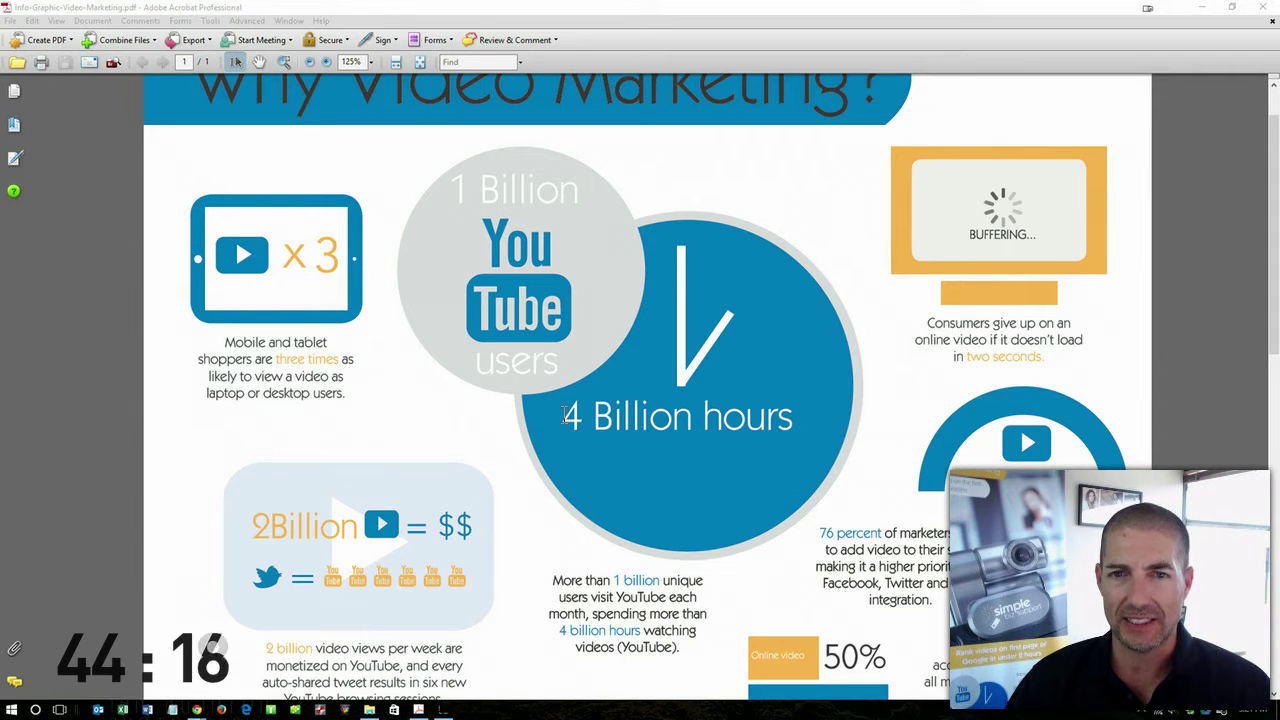
{"action": "scroll", "coordinate": [565, 415], "scroll_direction": "down", "scroll_amount": 3}
{"action": "scroll", "coordinate": [565, 415], "scroll_direction": "down", "scroll_amount": 1}
{"action": "scroll", "coordinate": [565, 415], "scroll_direction": "down", "scroll_amount": 2}
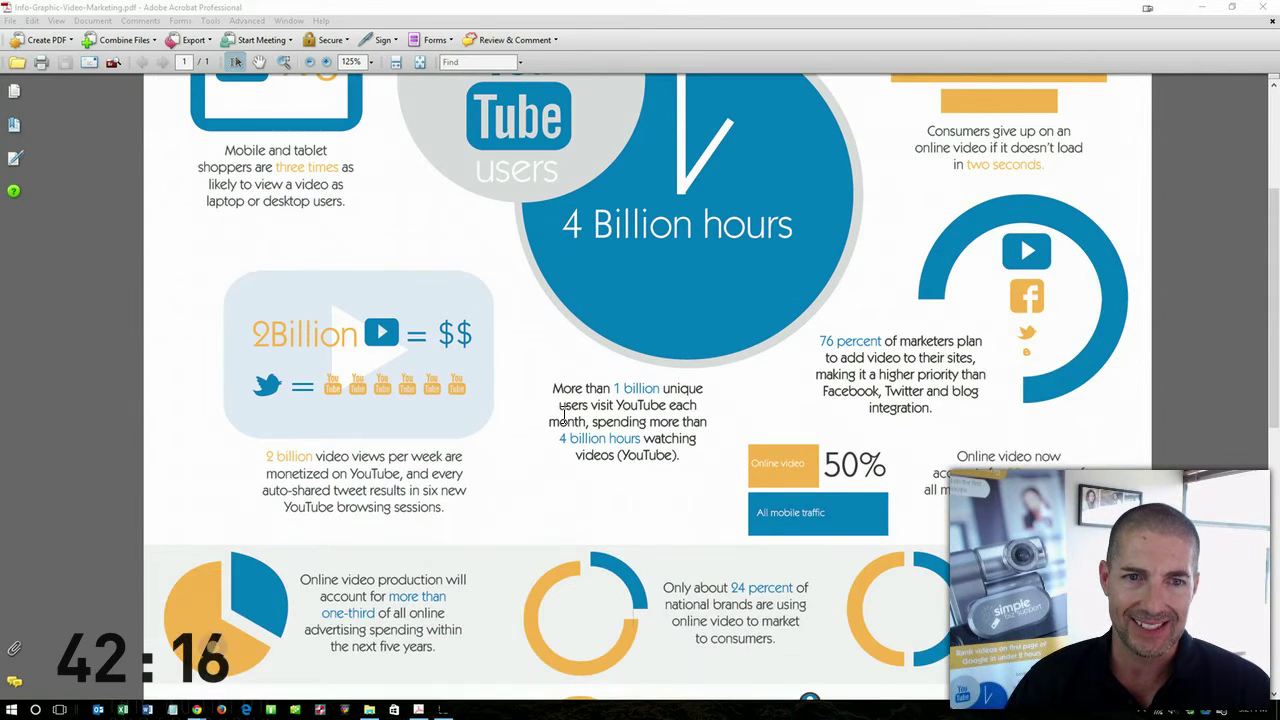
{"action": "scroll", "coordinate": [565, 415], "scroll_direction": "down", "scroll_amount": 1}
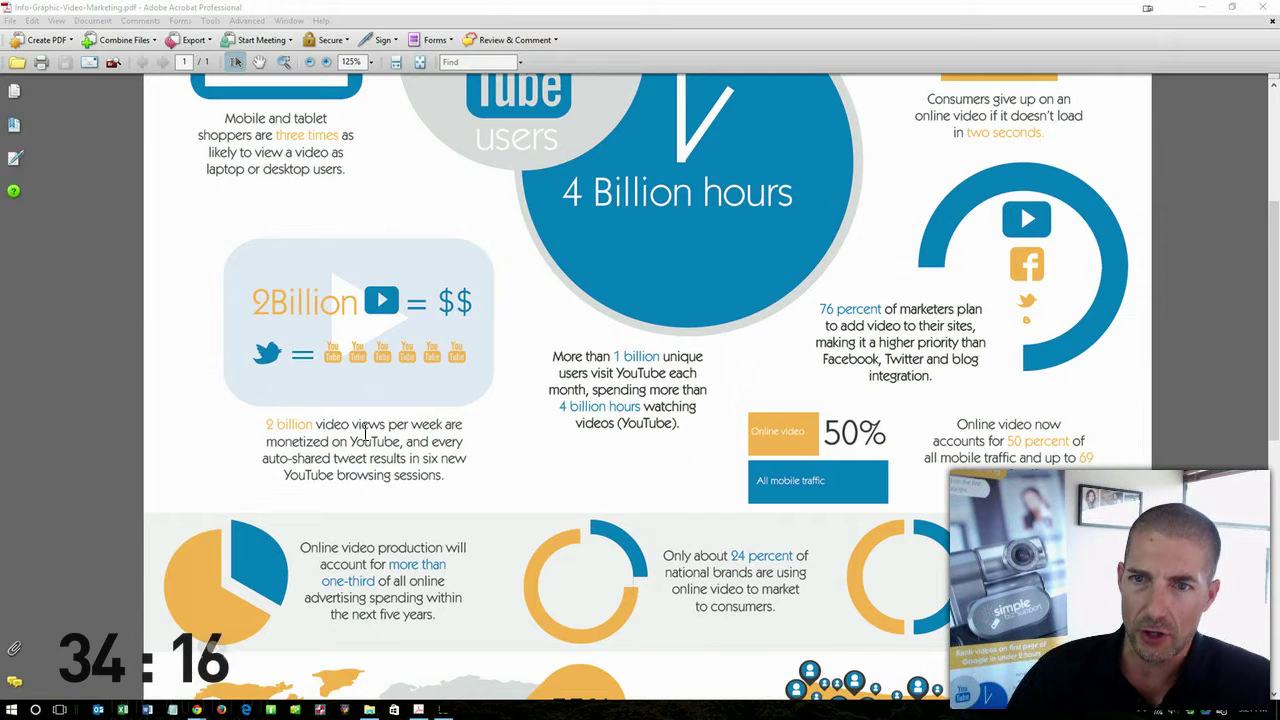
Drag-select the '76 percent of marketers plan to add video to their sites' statistic
{"action": "left_click_drag", "start_coordinate": [819, 309], "coordinate": [975, 326]}
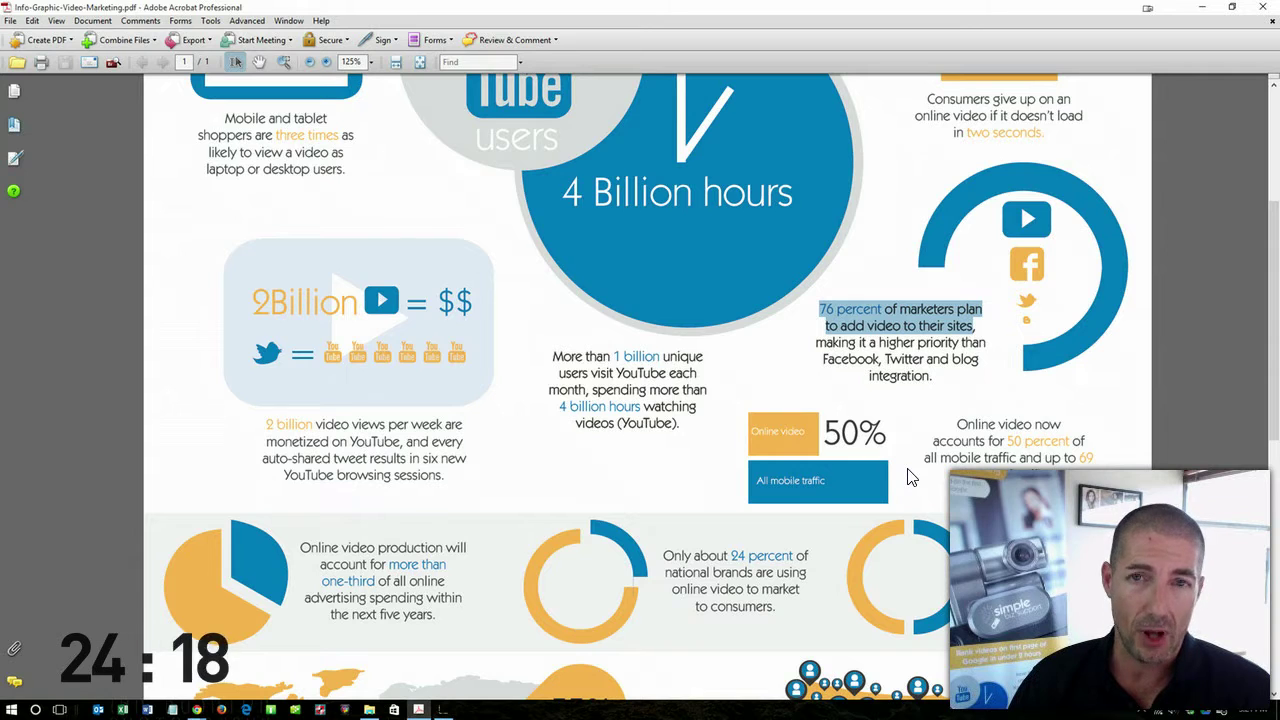
{"action": "scroll", "coordinate": [857, 432], "scroll_direction": "down", "scroll_amount": 2}
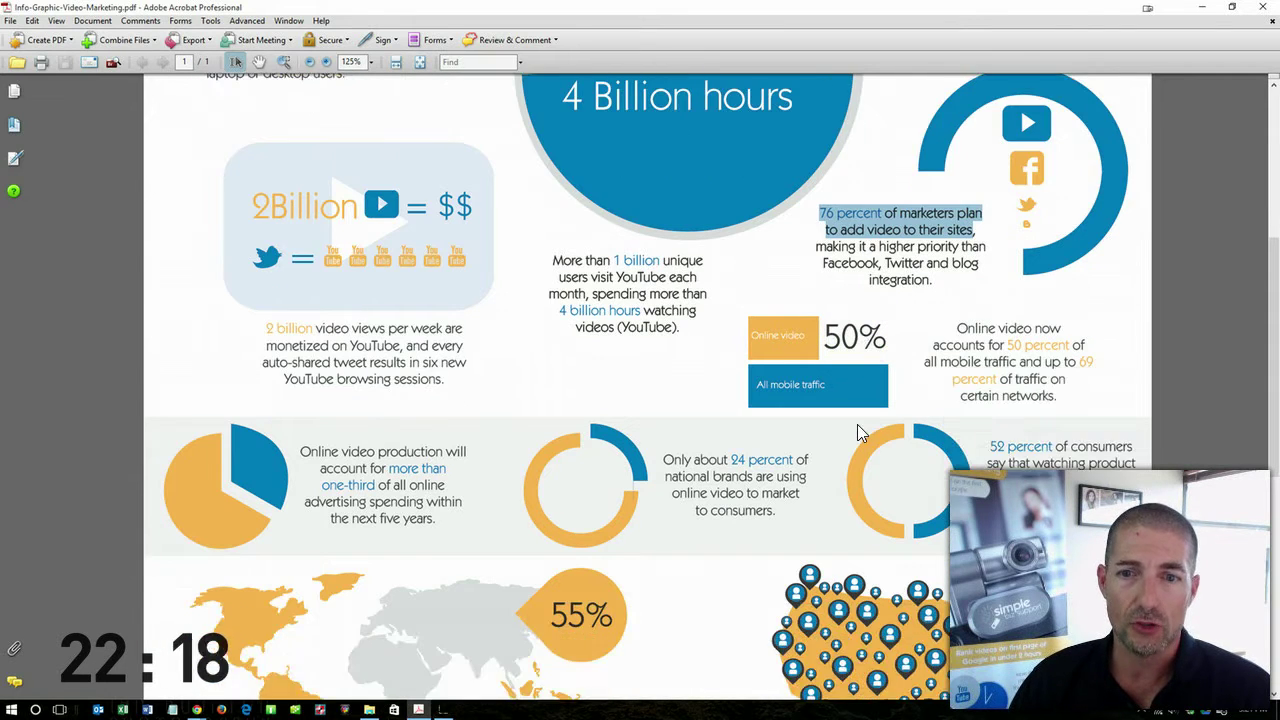
{"action": "scroll", "coordinate": [857, 432], "scroll_direction": "down", "scroll_amount": 2}
{"action": "scroll", "coordinate": [857, 424], "scroll_direction": "down", "scroll_amount": 3}
{"action": "scroll", "coordinate": [857, 424], "scroll_direction": "down", "scroll_amount": 2}
{"action": "scroll", "coordinate": [820, 410], "scroll_direction": "down", "scroll_amount": 2}
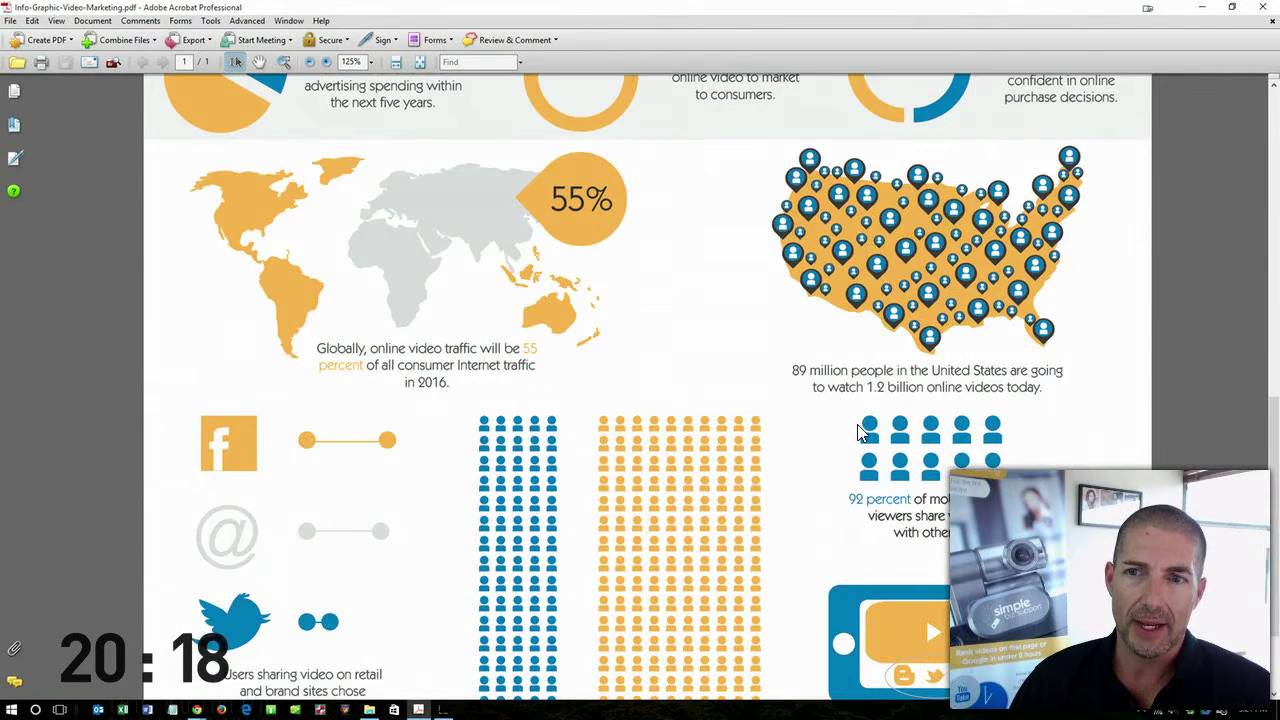
Mark the '76 percent of marketers' statistic, then move down to the world and US map statistics
{"action": "left_click", "coordinate": [787, 404]}
Drag-select the '89 million people in the United States… 1.2 billion online videos' sentence
{"action": "mouse_move", "coordinate": [793, 371]}
{"action": "left_mouse_down"}
{"action": "mouse_move", "coordinate": [992, 370]}
{"action": "mouse_move", "coordinate": [1053, 390]}
{"action": "left_mouse_up"}
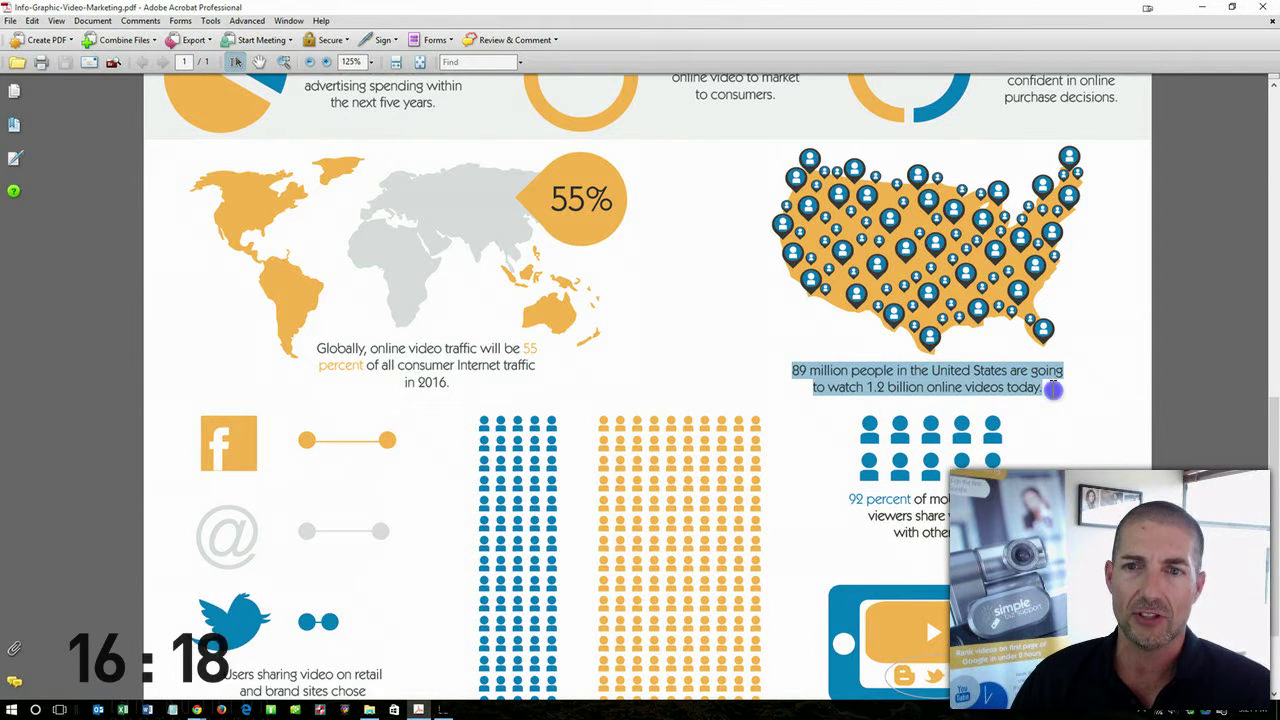